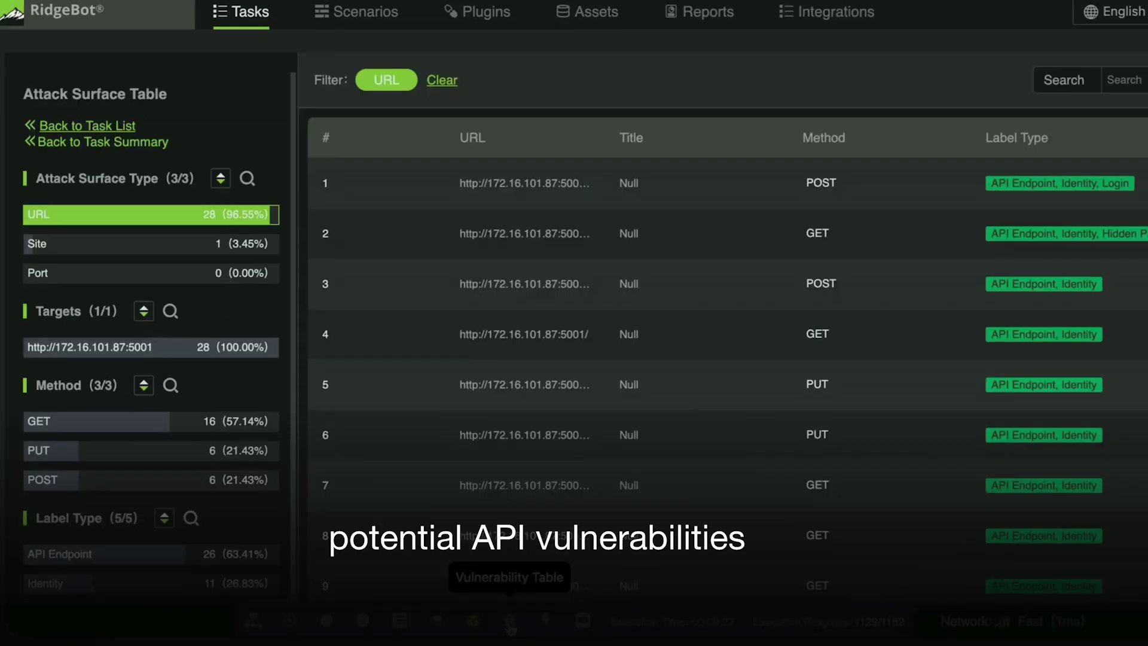
Switch from the Attack Surface Table to the Vulnerability Table to view the Critical CVSS 7.5 finding
left_click(511, 622)
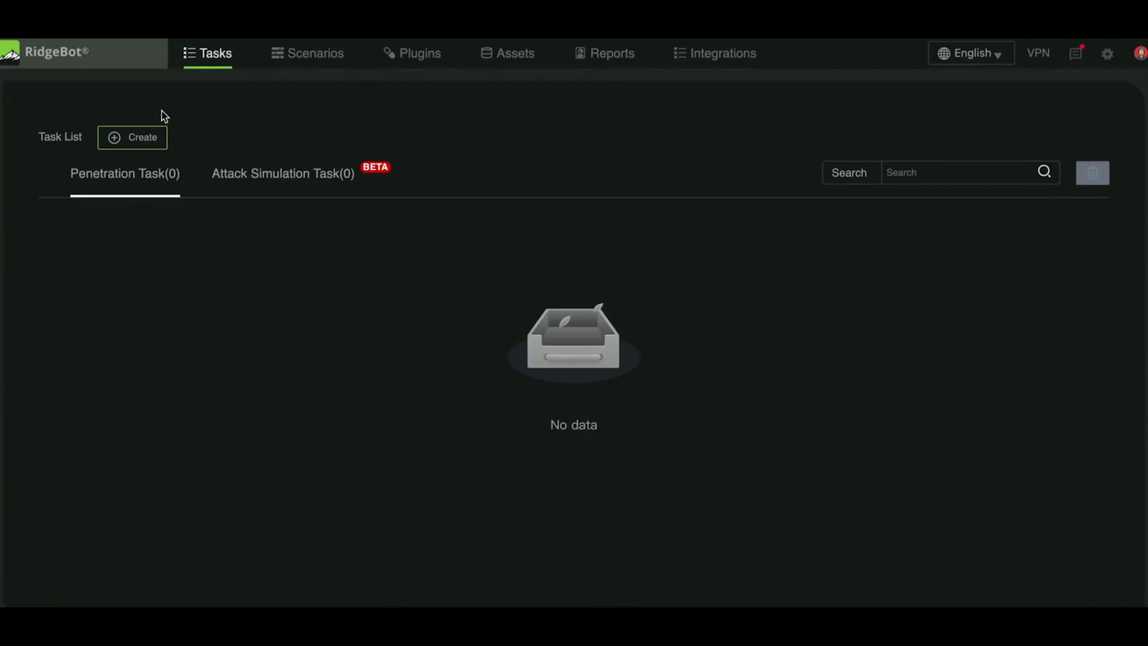
Create a new task from the empty Task List to reach scenario selection
left_click(149, 139)
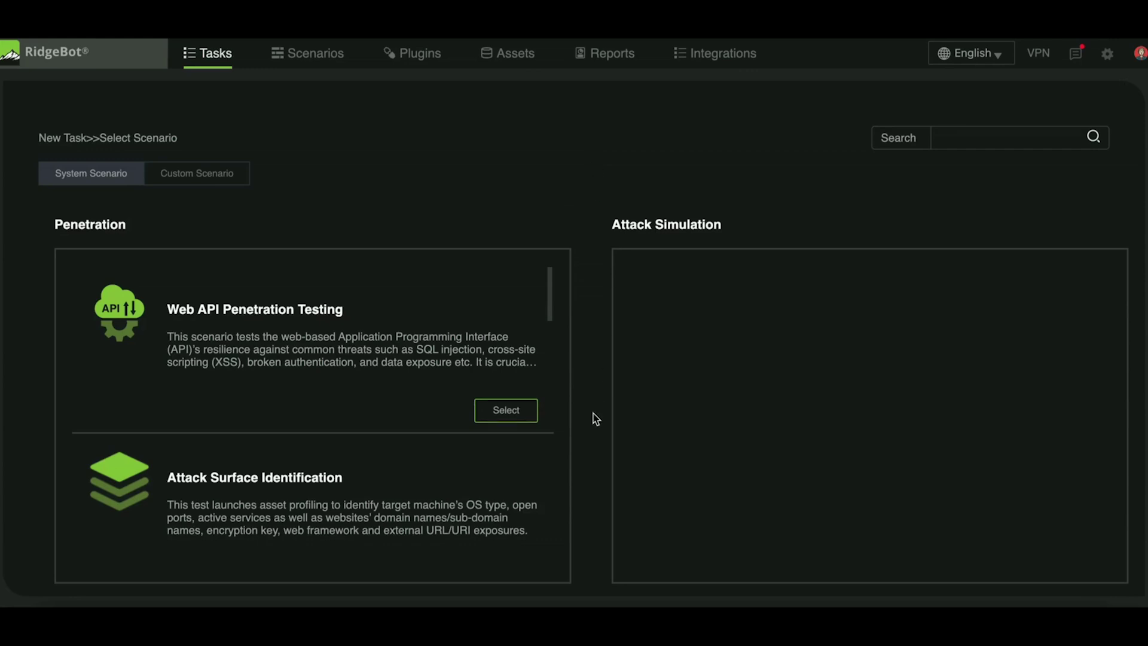
Select Web API Penetration Testing, name the task 'api demo', and import vampi.yaml as its Swagger file
left_click(487, 410)
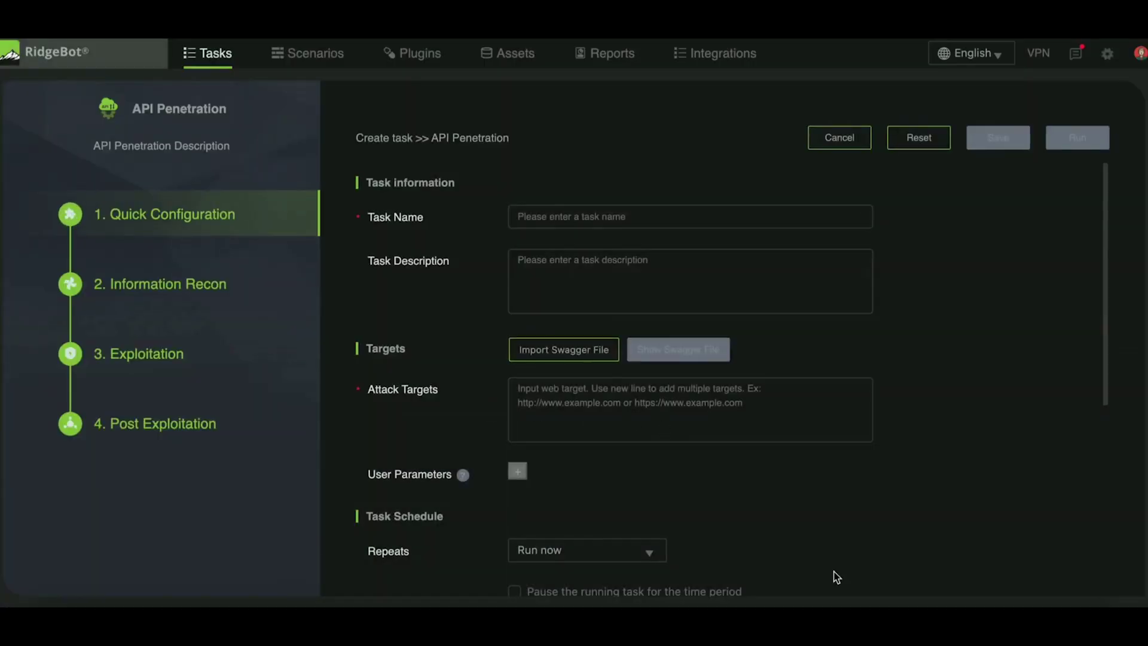
type("api demo")
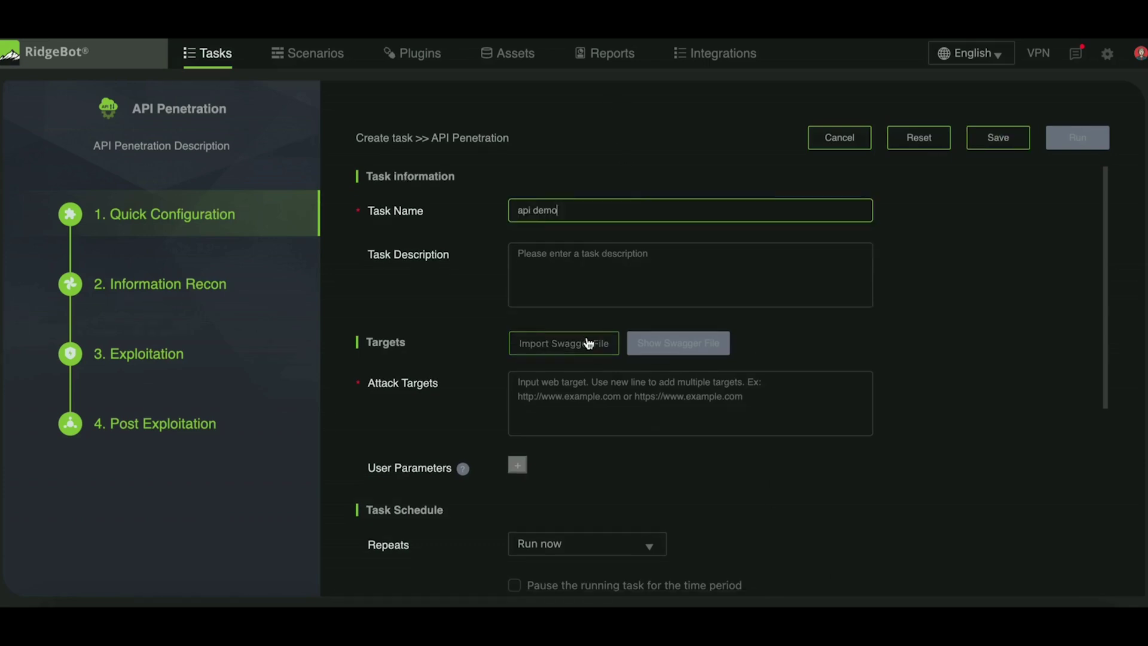
left_click(588, 342)
left_click(461, 177)
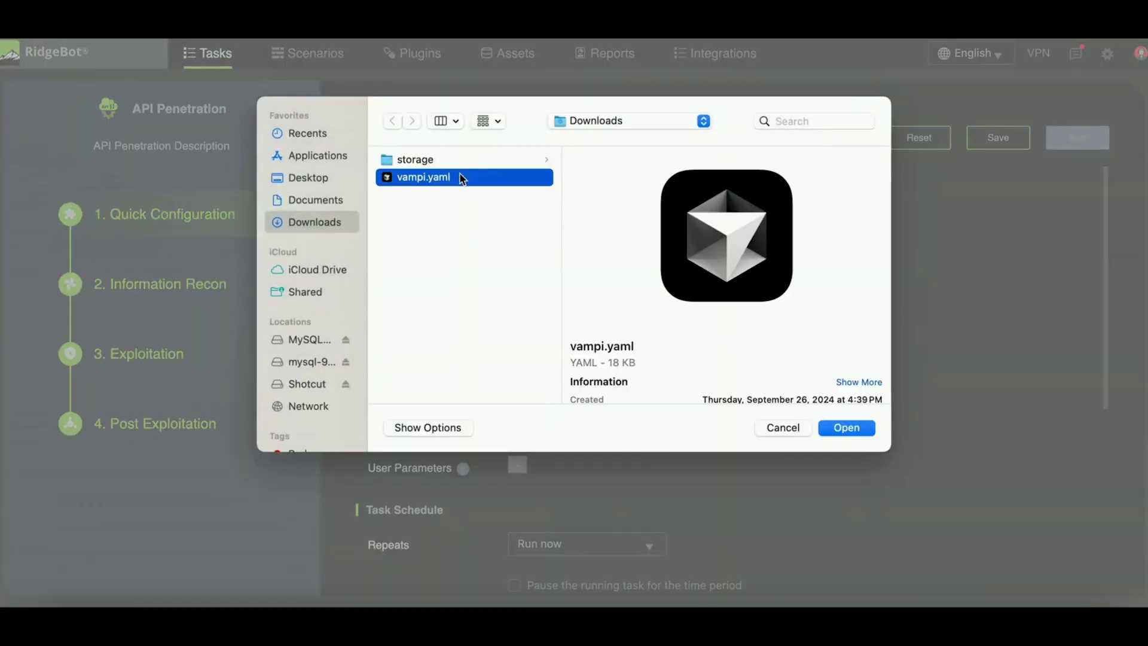
left_click(842, 435)
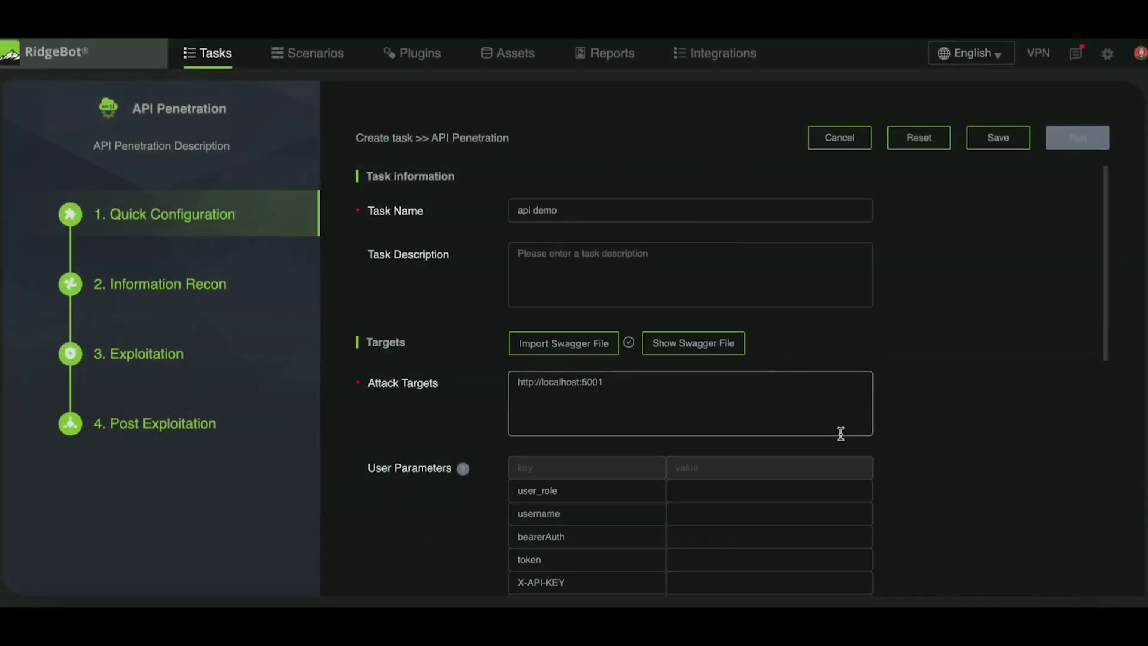
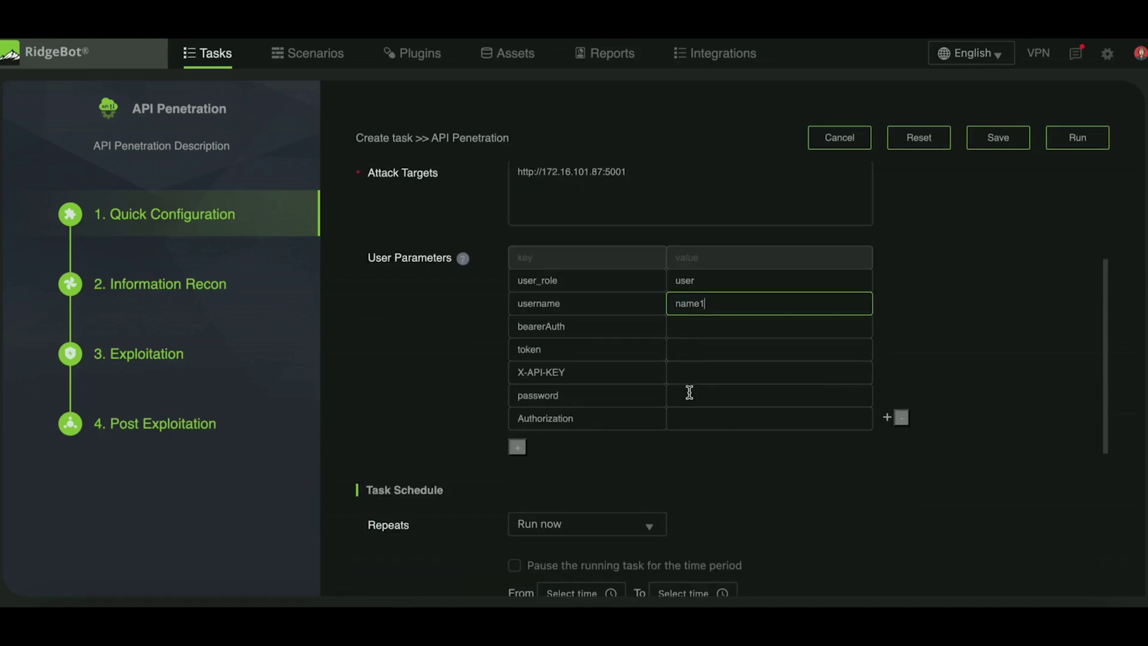
Enter the account password in the password value cell of the User Parameters table
left_click(689, 392)
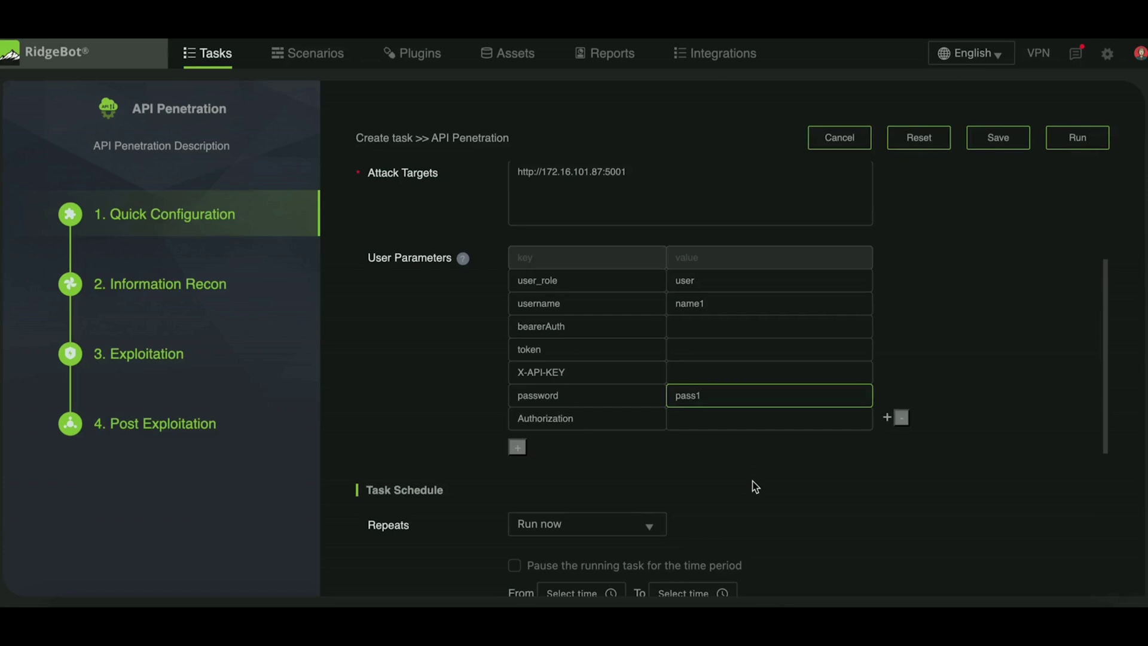
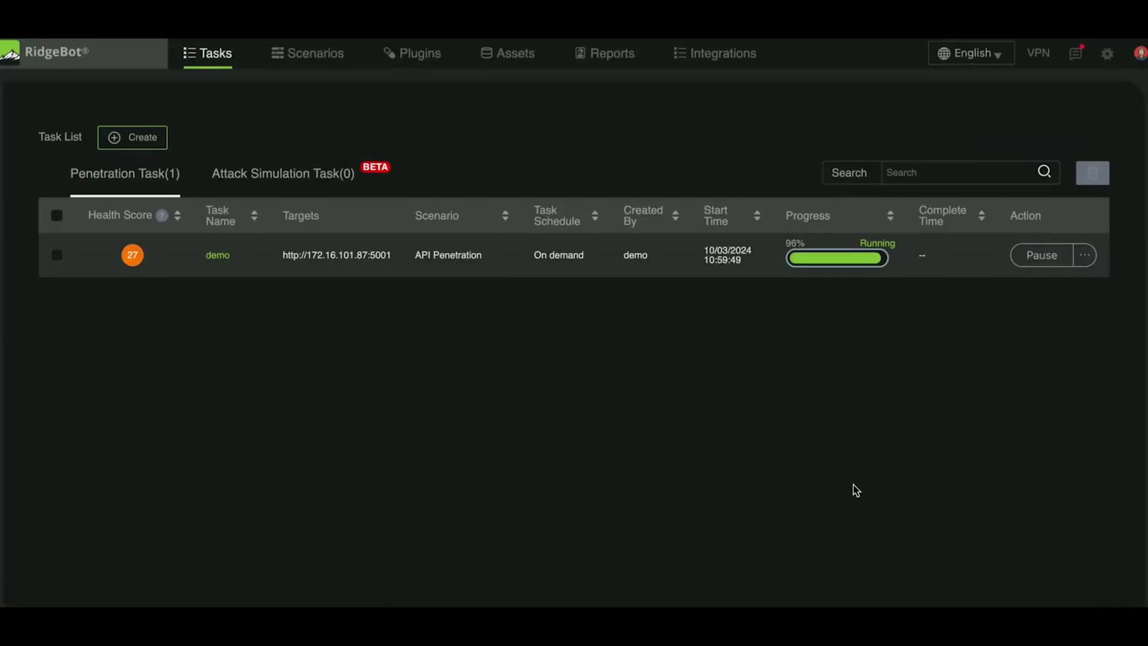
Open the demo task's Attack Surface Table and filter it to its 24 URL endpoints
left_click(218, 256)
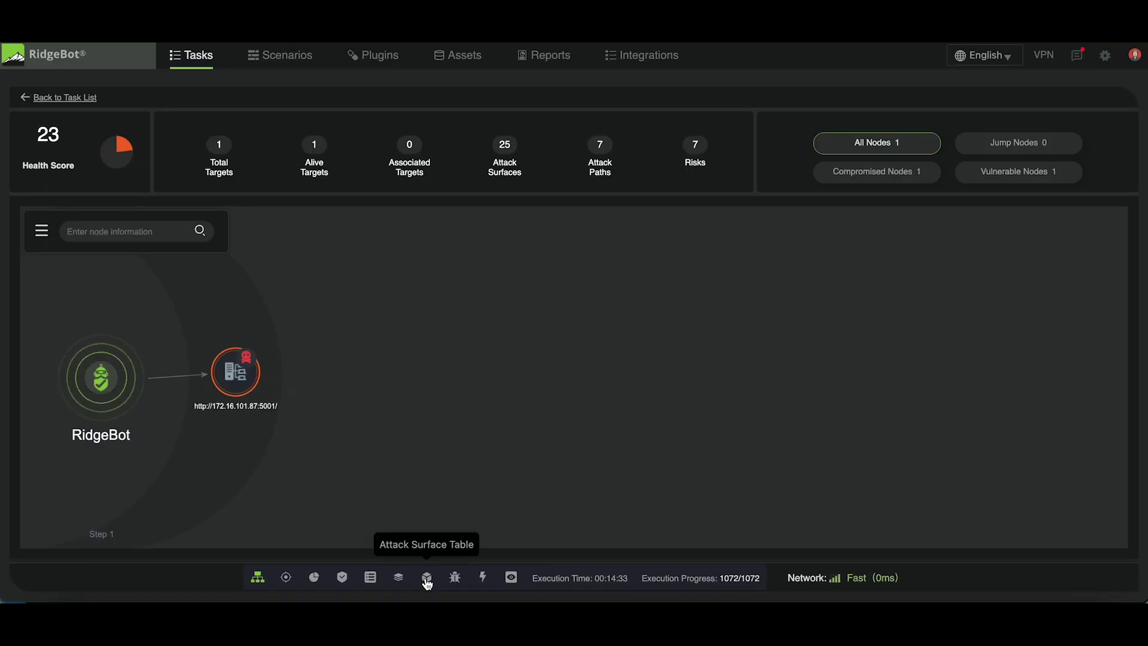
left_click(426, 577)
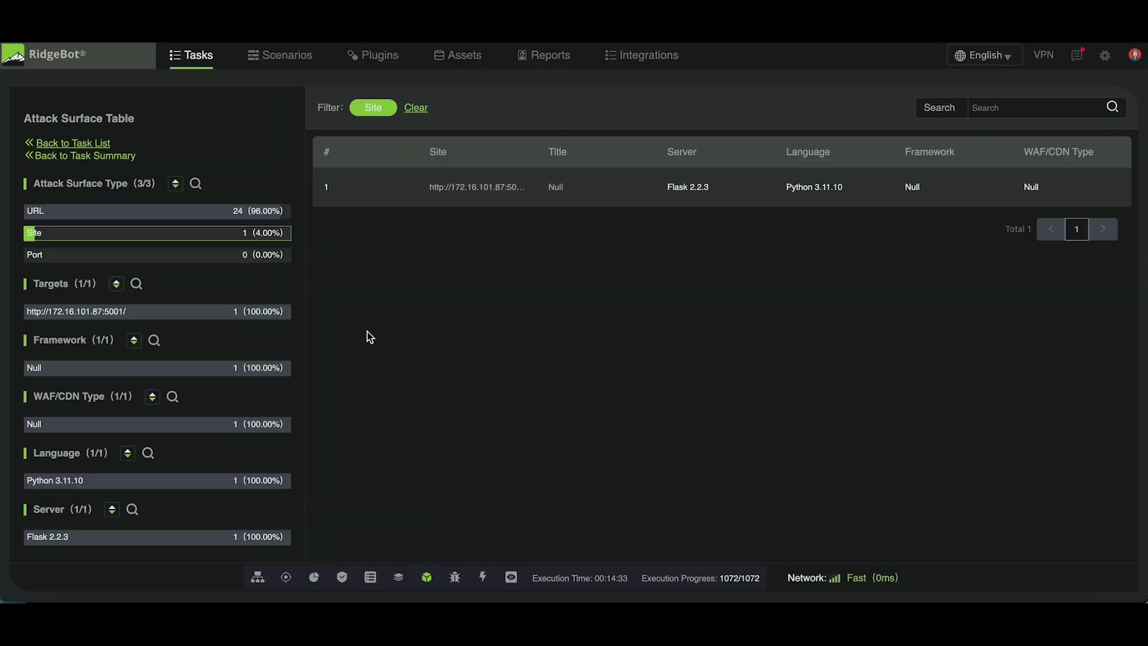
left_click(271, 212)
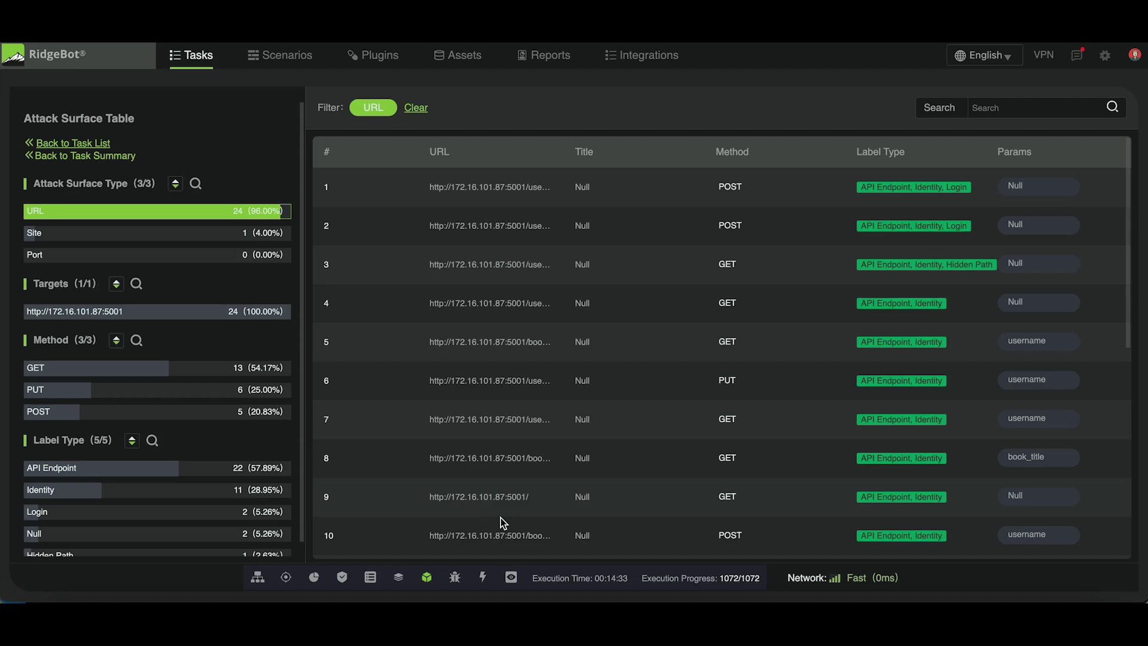
Open the demo task's Vulnerability Table and review the login API Broken Authentication finding
left_click(455, 576)
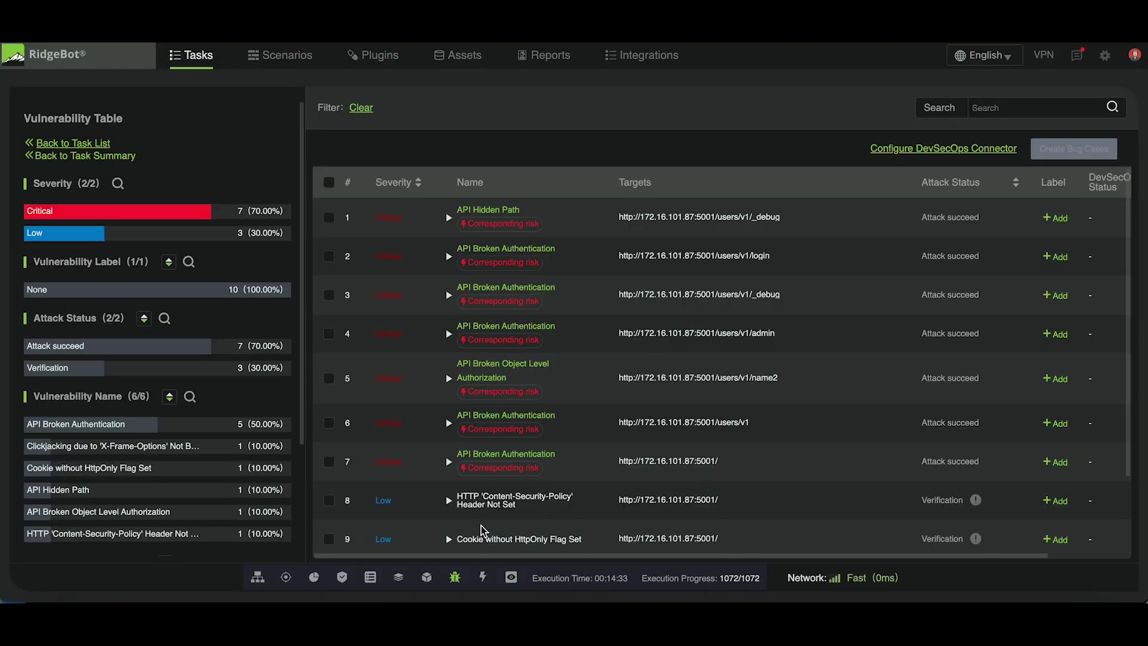
left_click(607, 255)
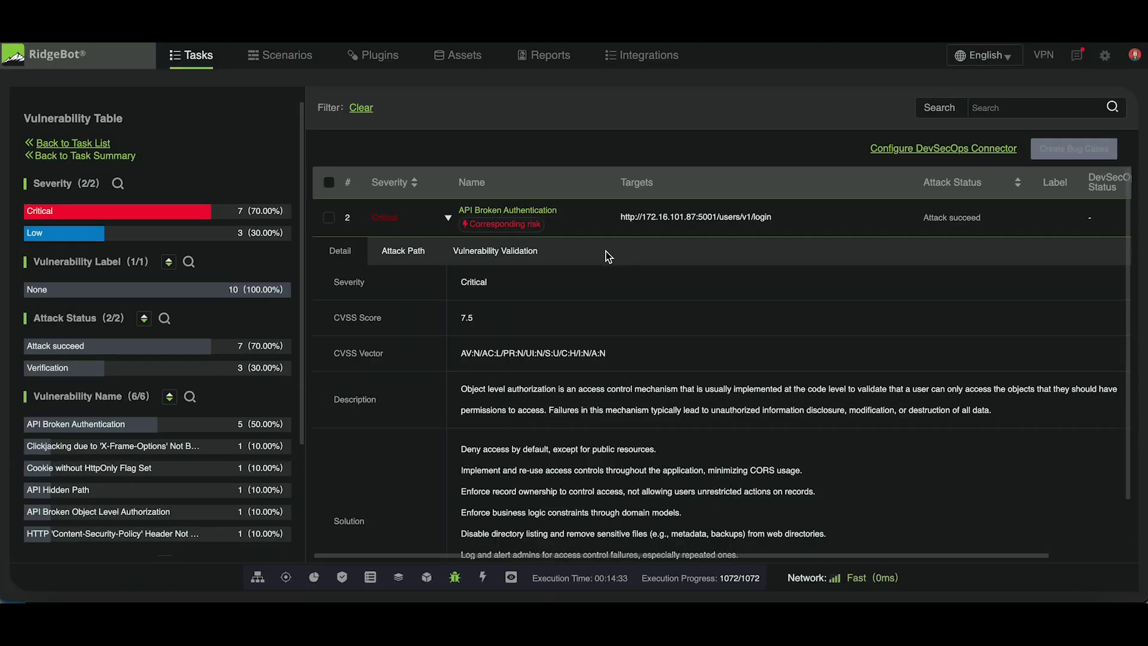
scroll(617, 403, "down", 3)
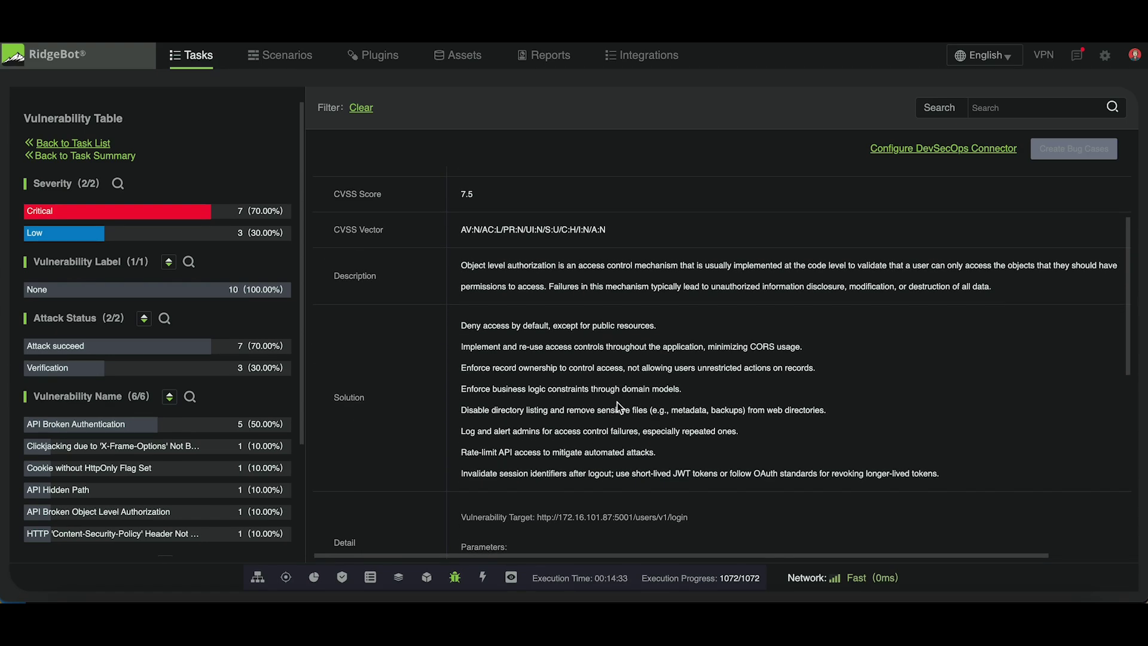
scroll(617, 403, "up", 3)
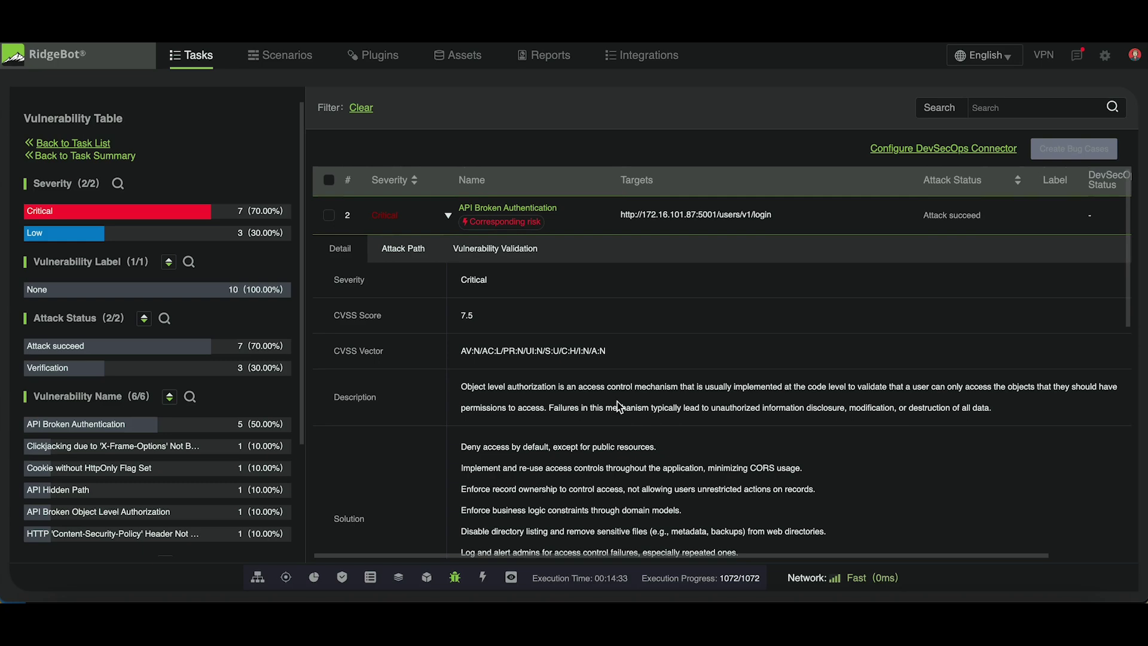
left_click(589, 219)
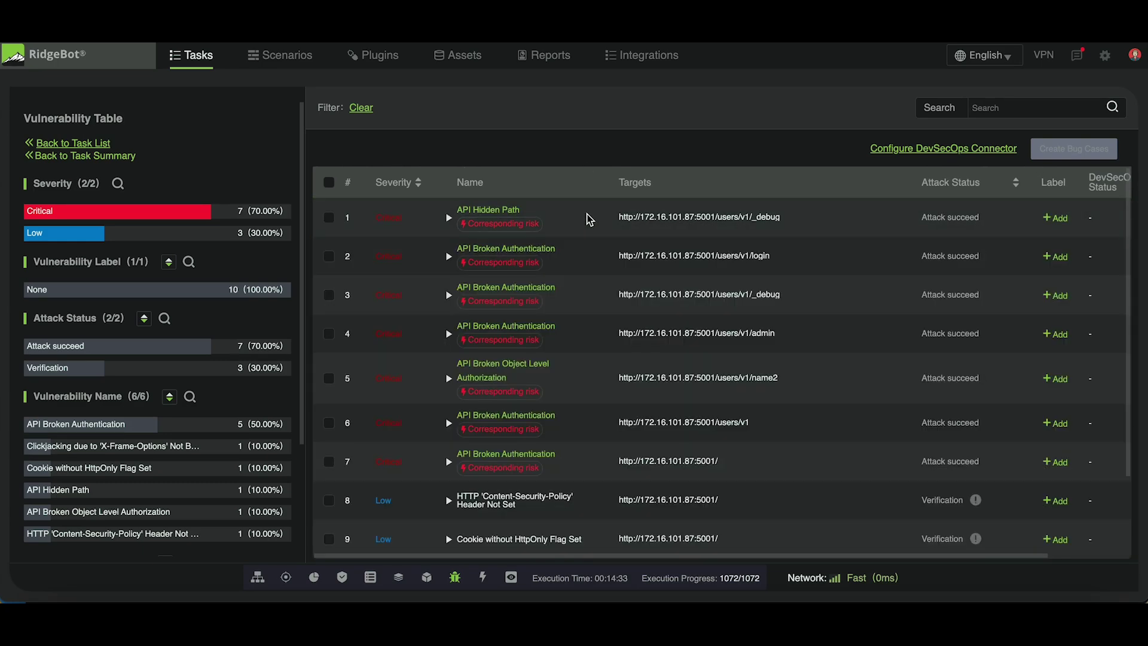
Expand and read the API Broken Object Level Authorization finding's details
left_click(603, 369)
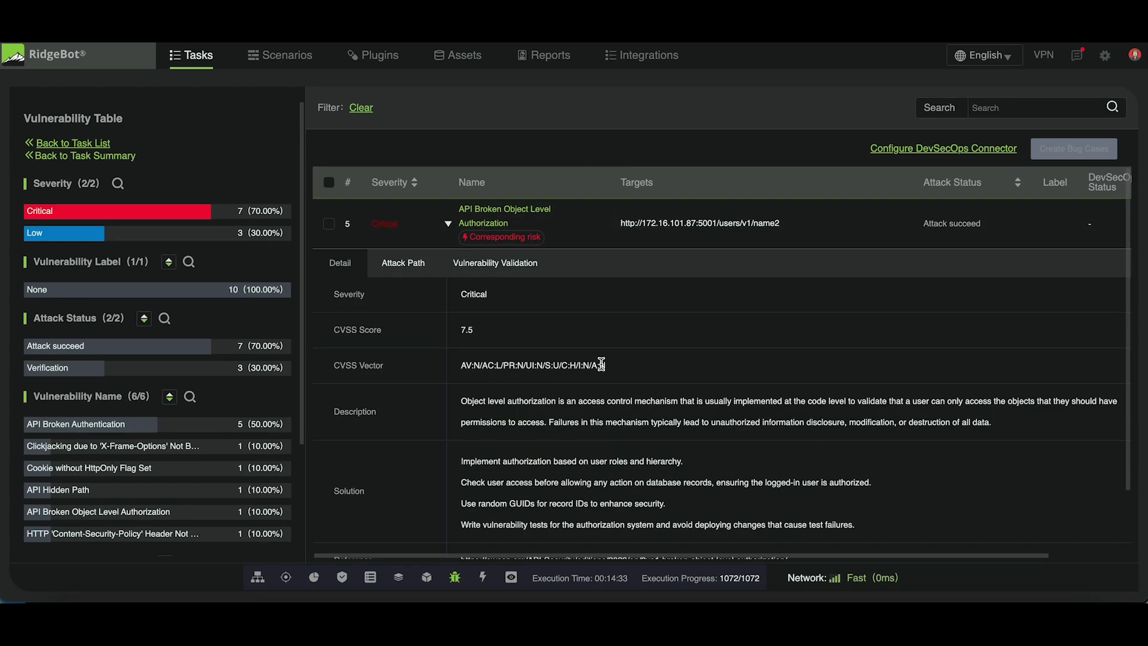
scroll(617, 428, "down", 3)
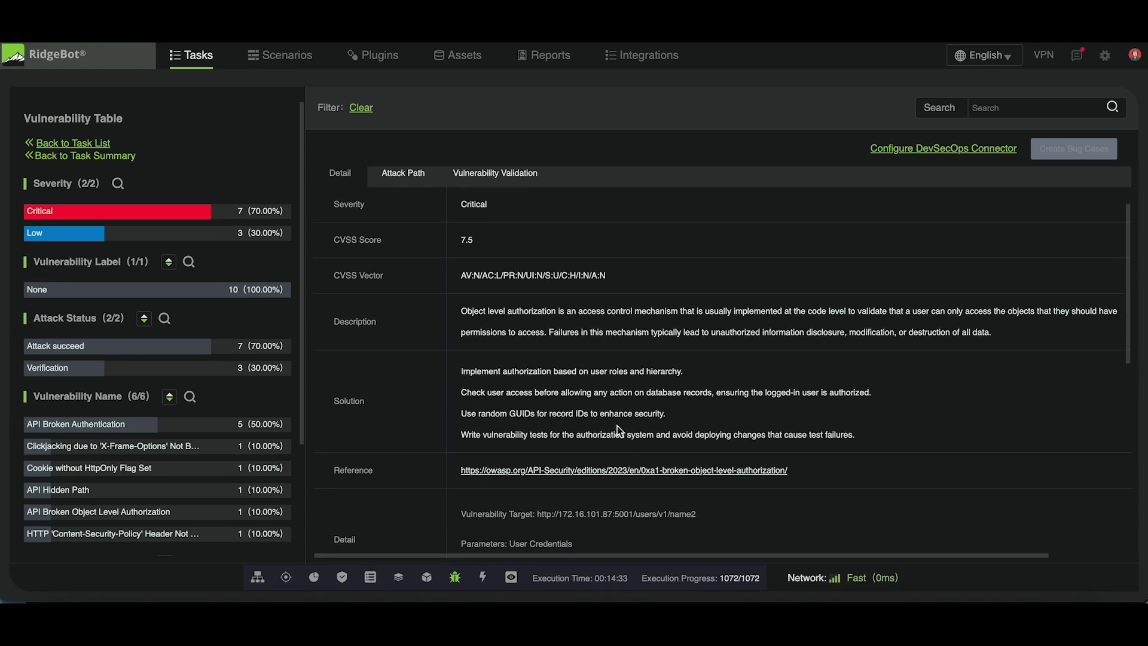
scroll(617, 426, "down", 1)
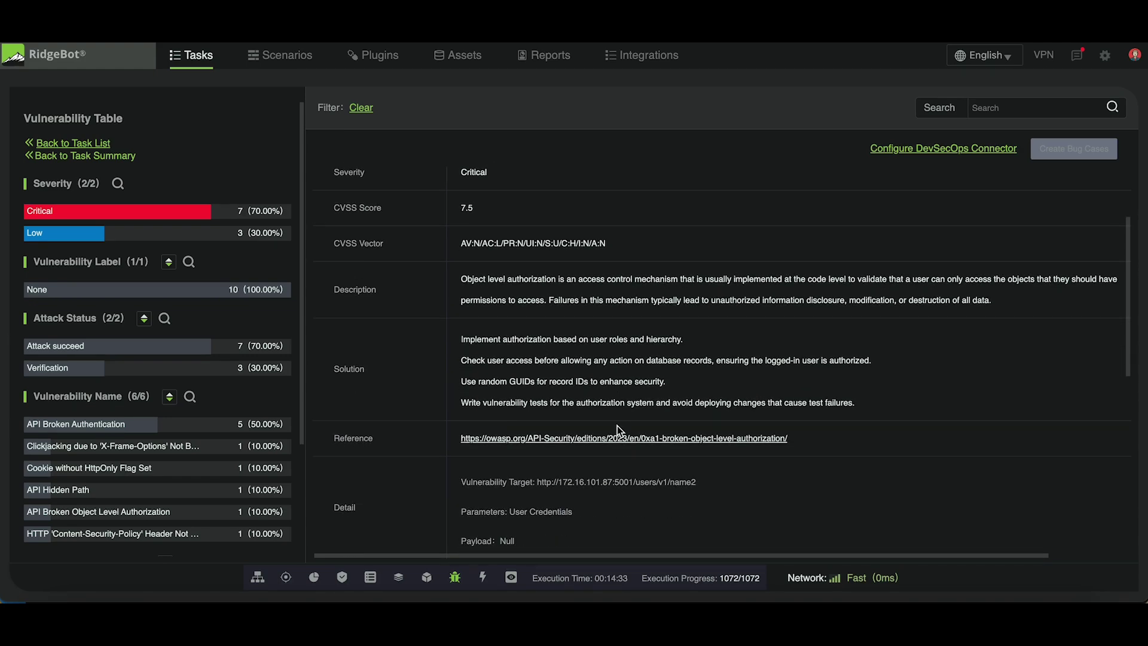
scroll(617, 426, "down", 6)
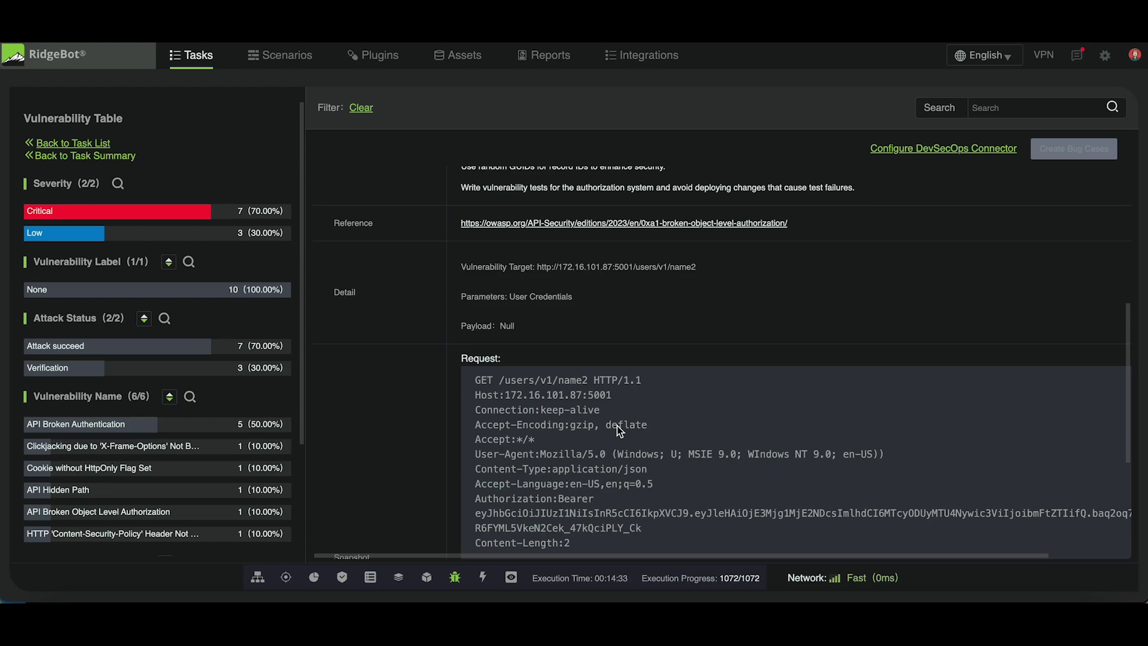
scroll(617, 426, "up", 6)
scroll(618, 428, "up", 4)
left_click(589, 222)
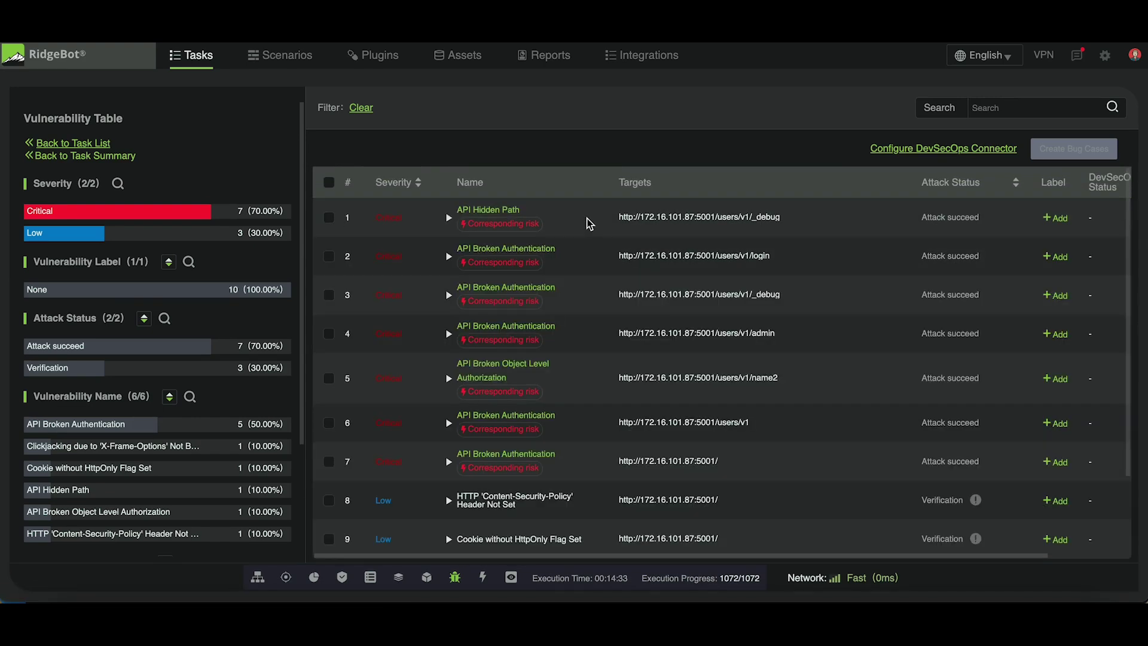
left_click(589, 221)
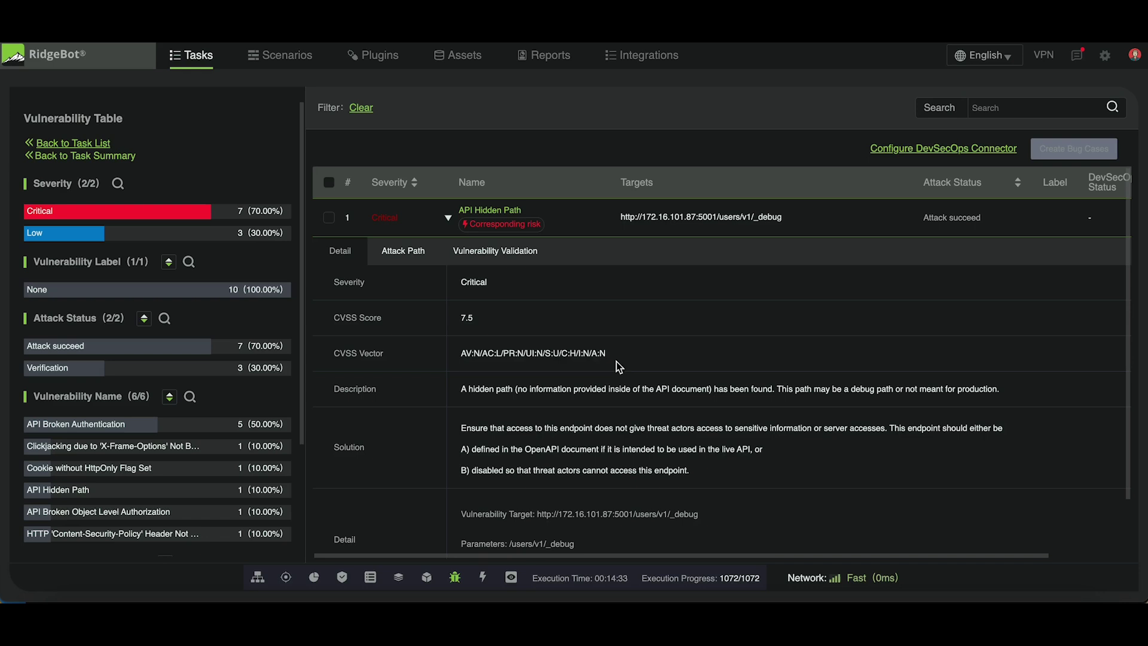
scroll(617, 366, "down", 2)
scroll(617, 391, "up", 2)
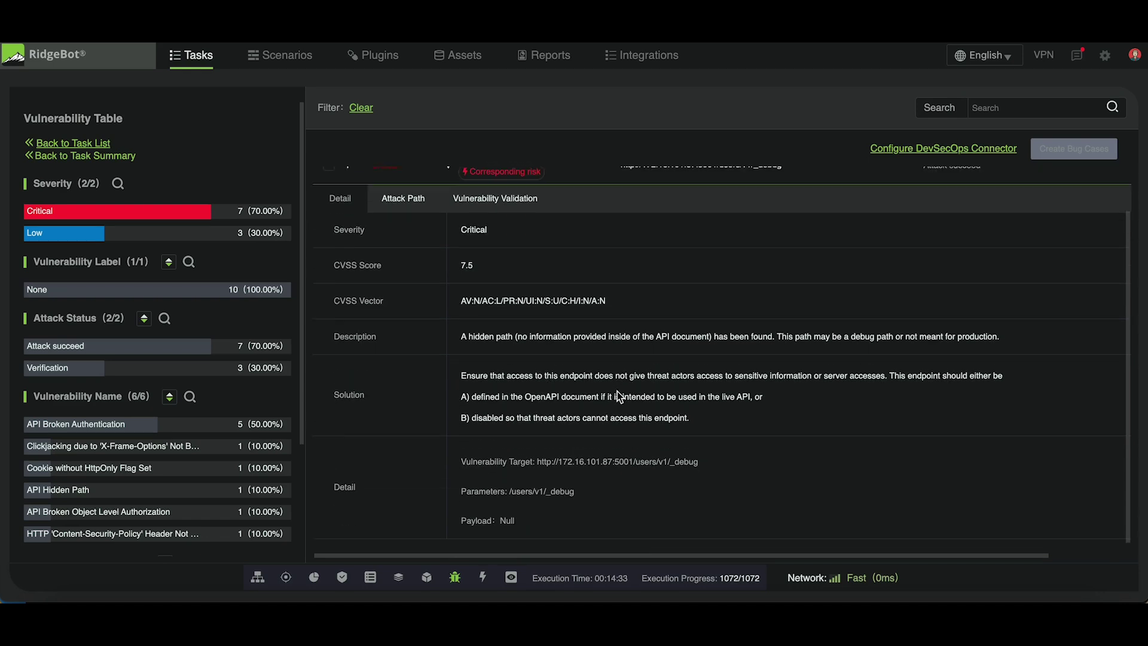
left_click(586, 219)
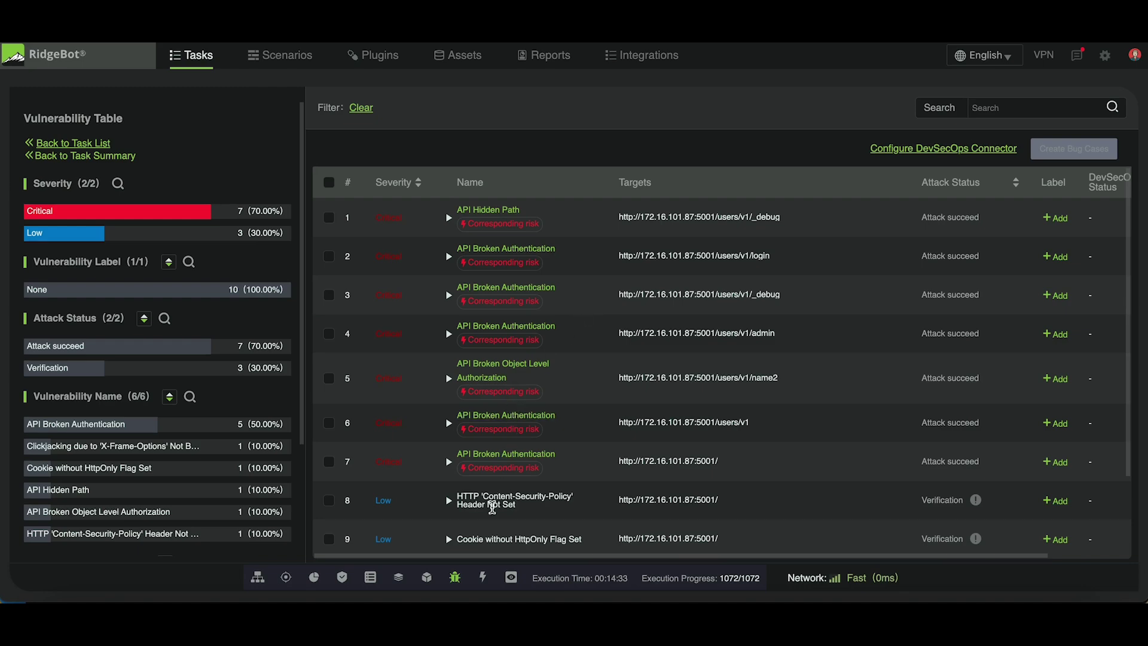
Open the Risk Table and review the broken authentication risk's details
left_click(482, 577)
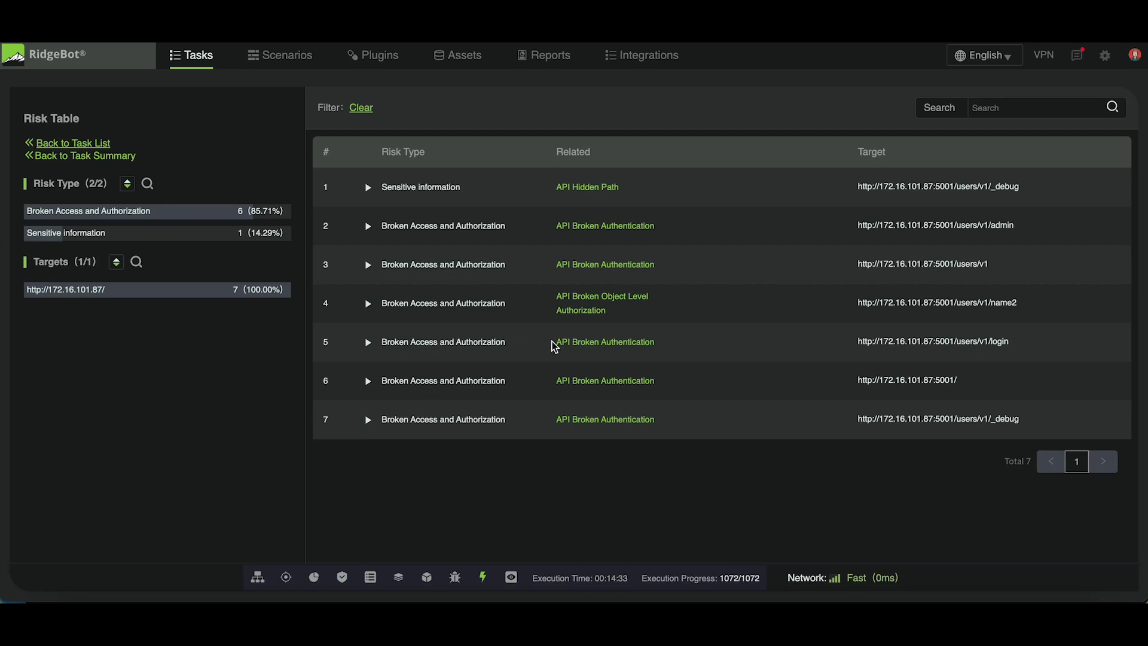
left_click(526, 231)
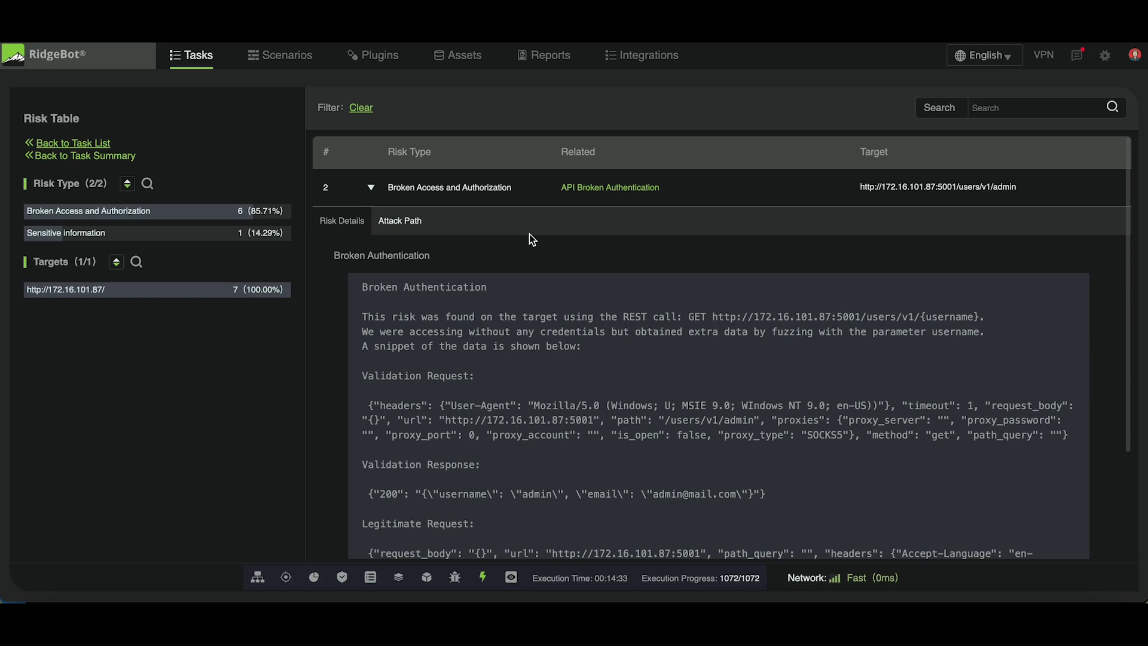
scroll(534, 394, "down", 5)
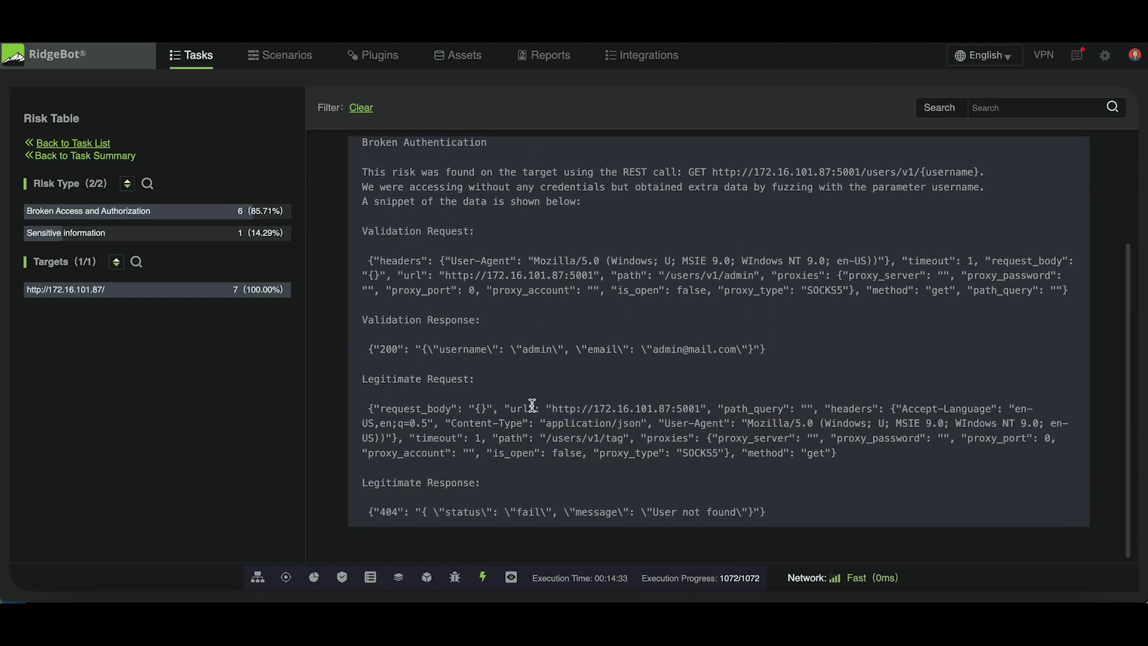
scroll(533, 406, "up", 5)
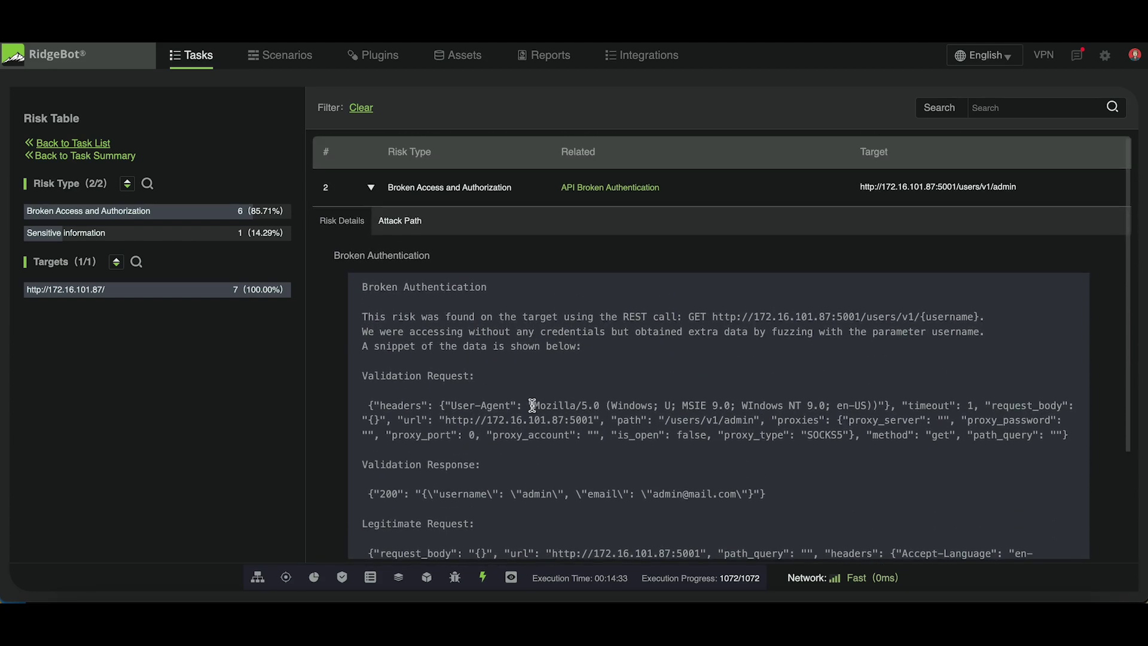
left_click(541, 198)
Review the Sensitive Information and object-level authorization risk details, collapsing each afterwards
left_click(536, 200)
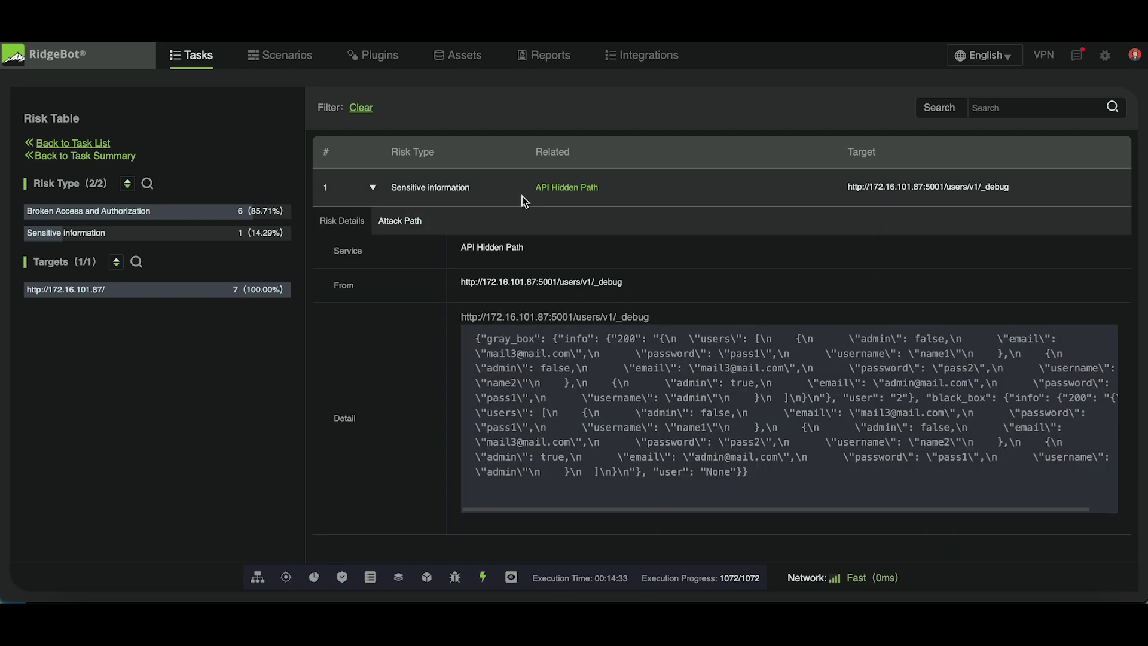
left_click(522, 197)
left_click(544, 308)
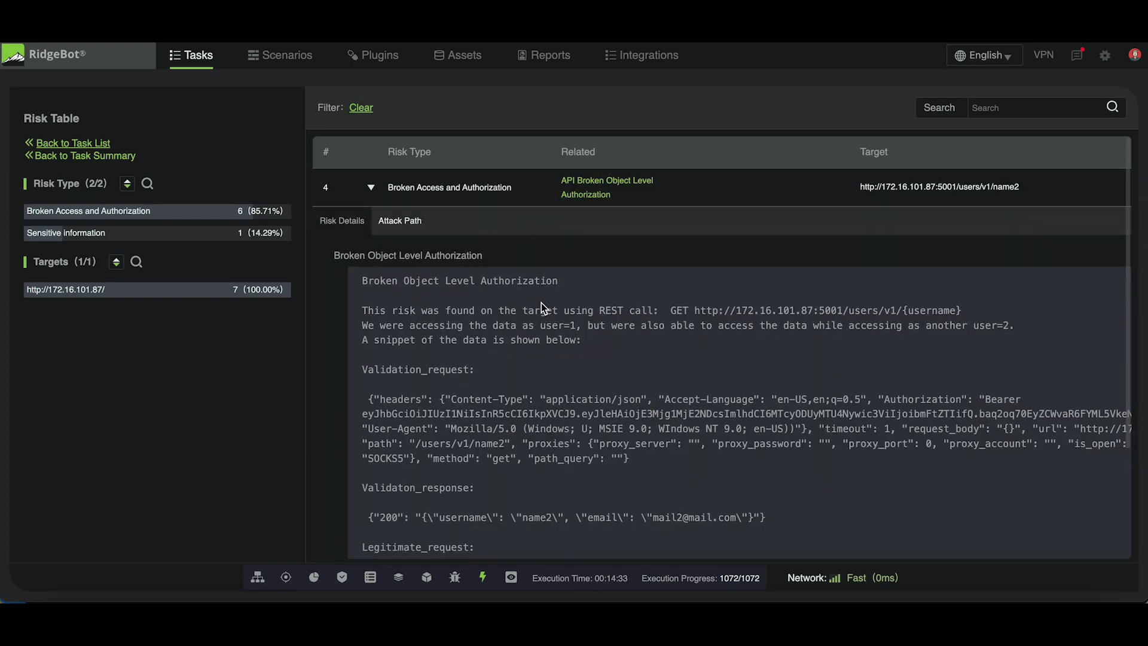
scroll(543, 308, "down", 4)
scroll(544, 251, "up", 4)
left_click(540, 200)
Open the demo task's report preview and scroll through it
left_click(511, 577)
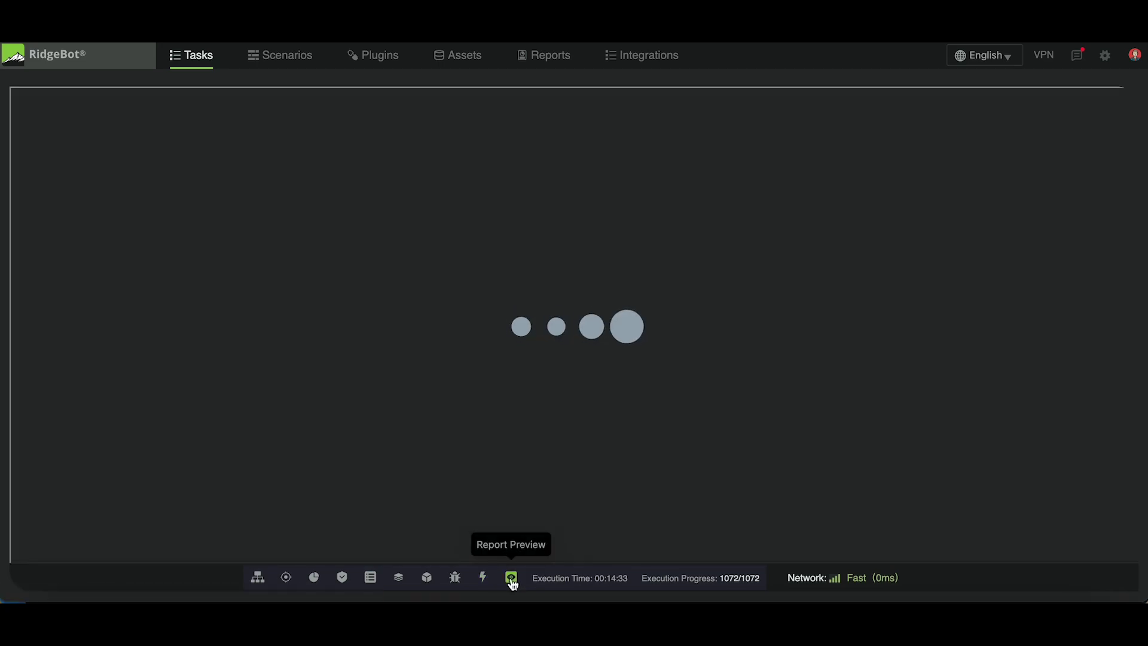
scroll(584, 392, "down", 10)
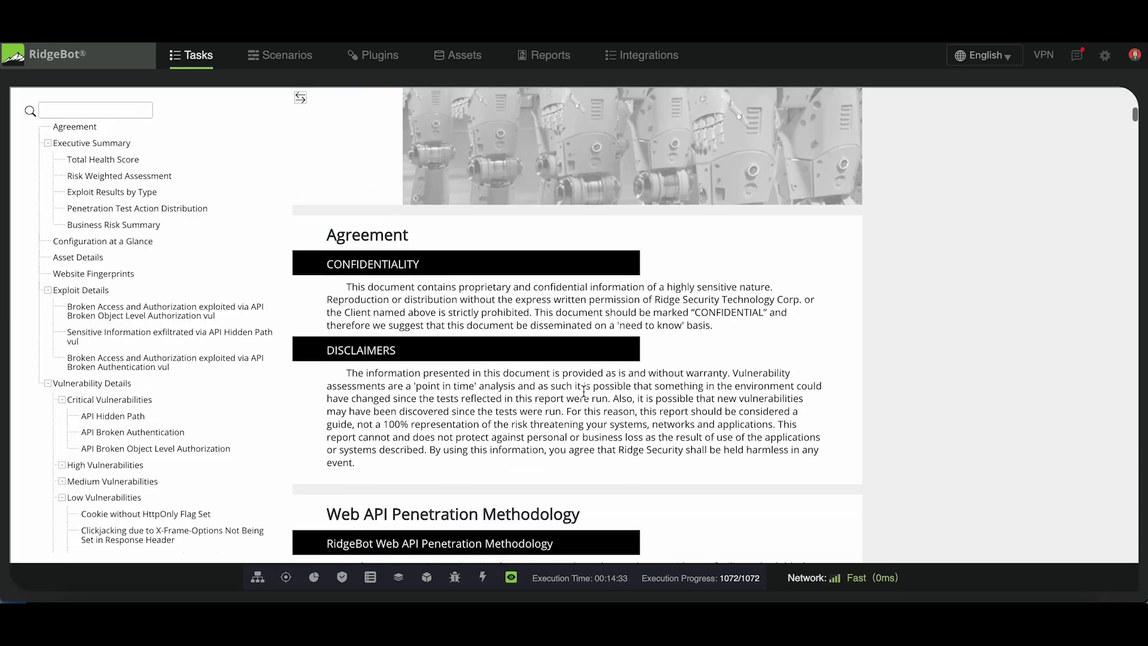
scroll(583, 395, "down", 3)
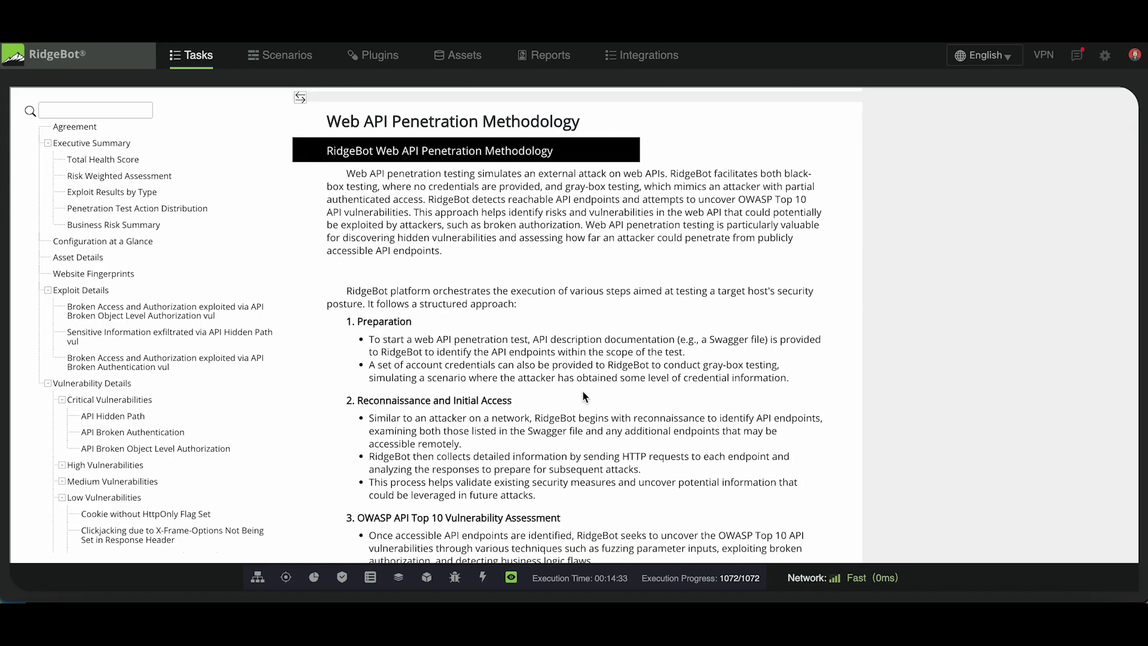
scroll(583, 392, "down", 6)
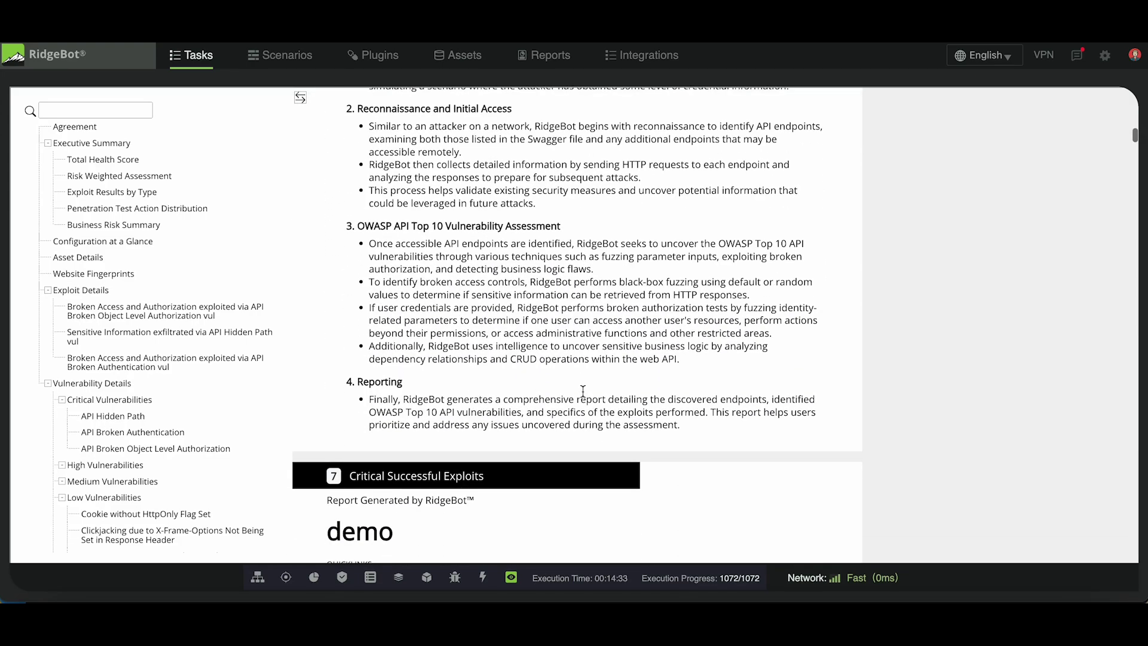
scroll(583, 391, "down", 12)
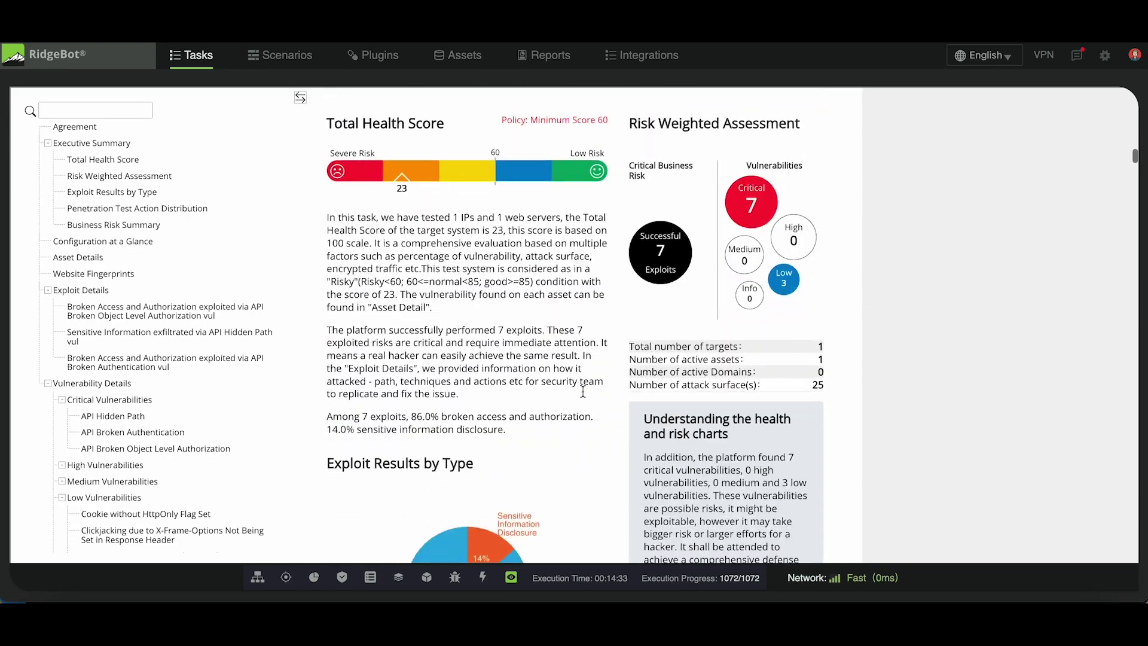
scroll(583, 392, "down", 15)
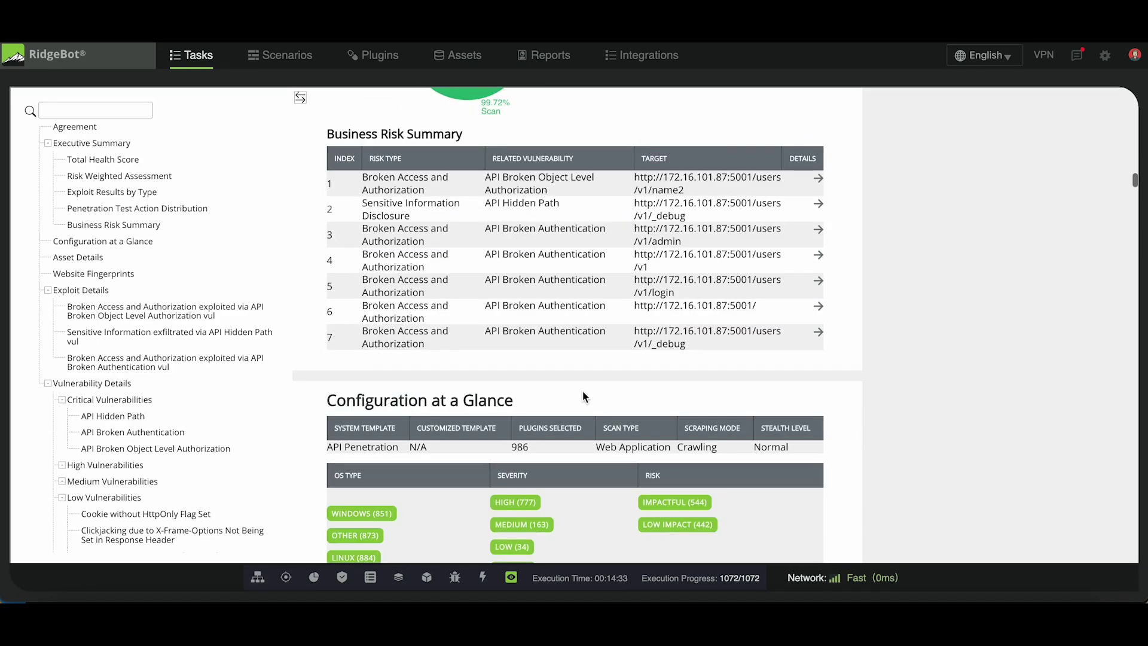
Generate a Standard English PDF report for the demo task from the Tasks list
left_click(194, 55)
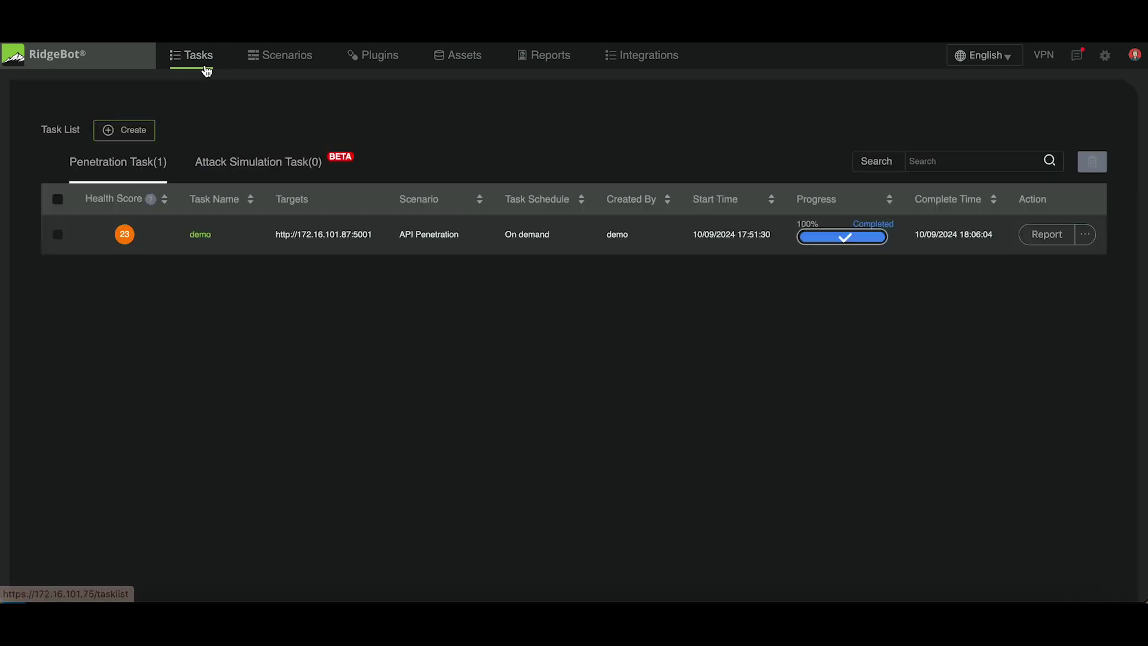
left_click(1054, 236)
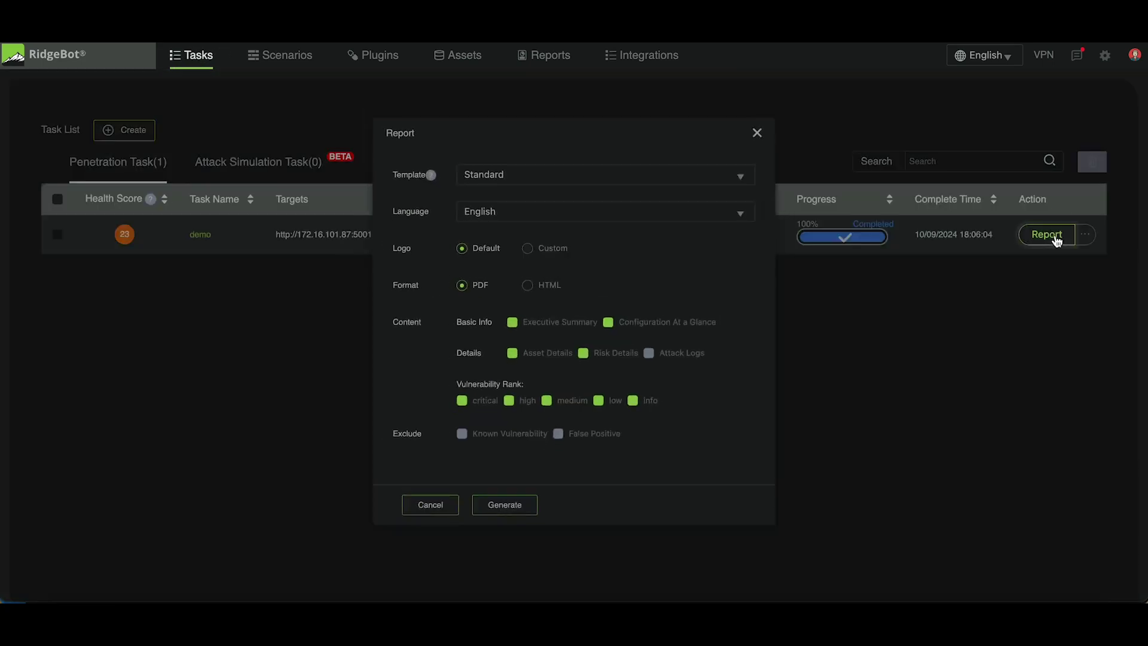
left_click(519, 511)
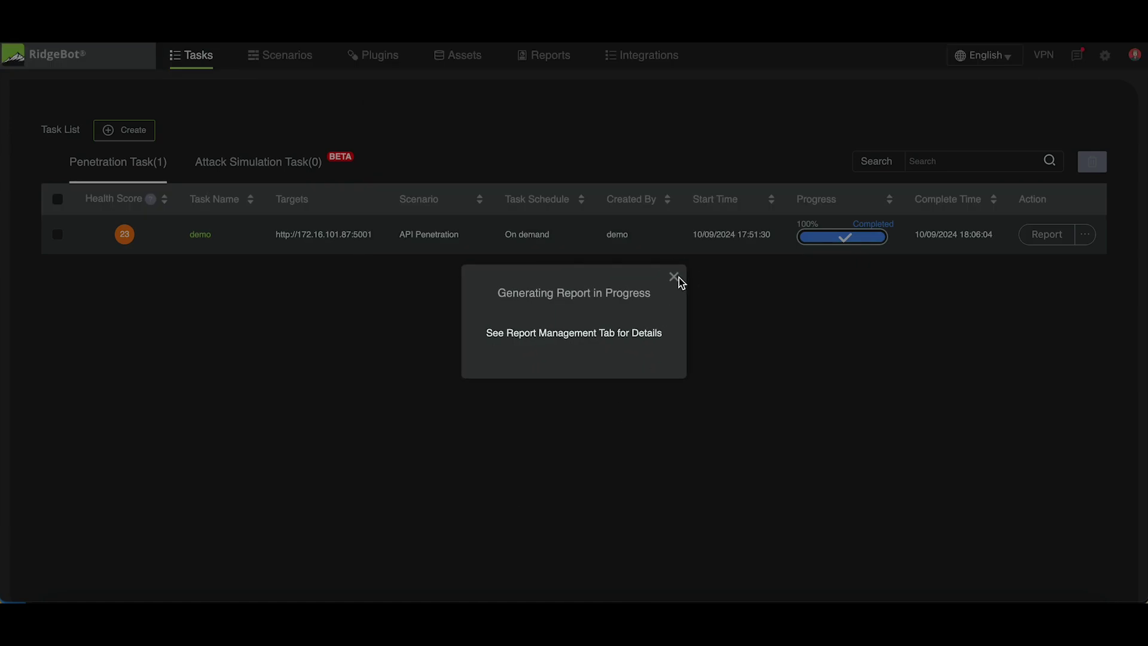
left_click(675, 277)
left_click(556, 57)
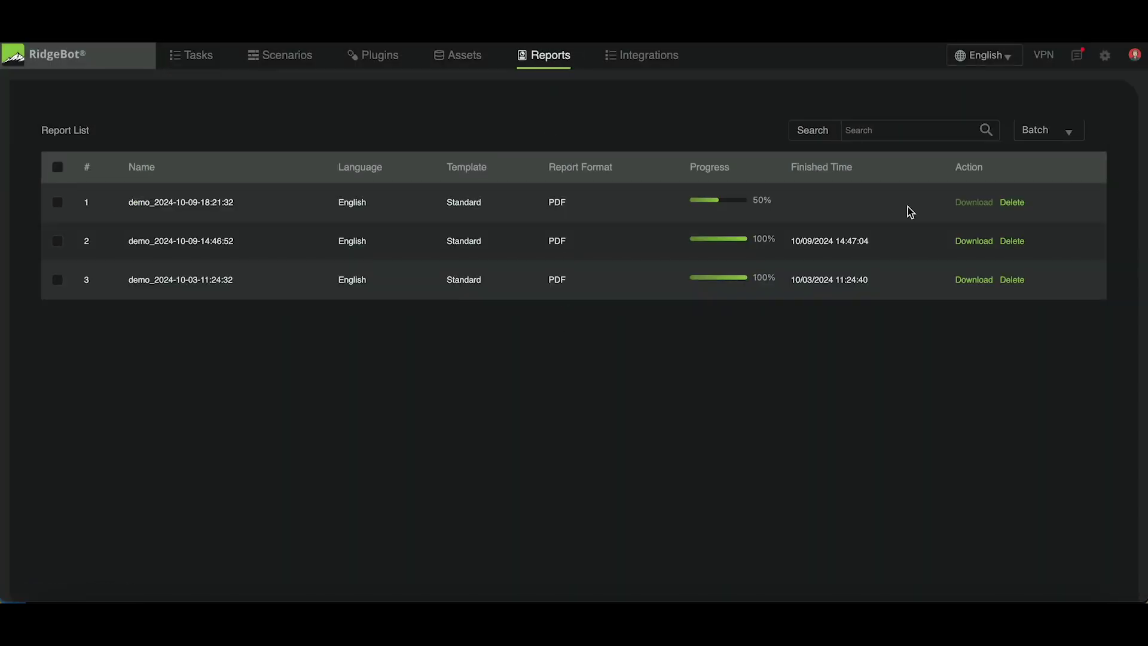
left_click(969, 203)
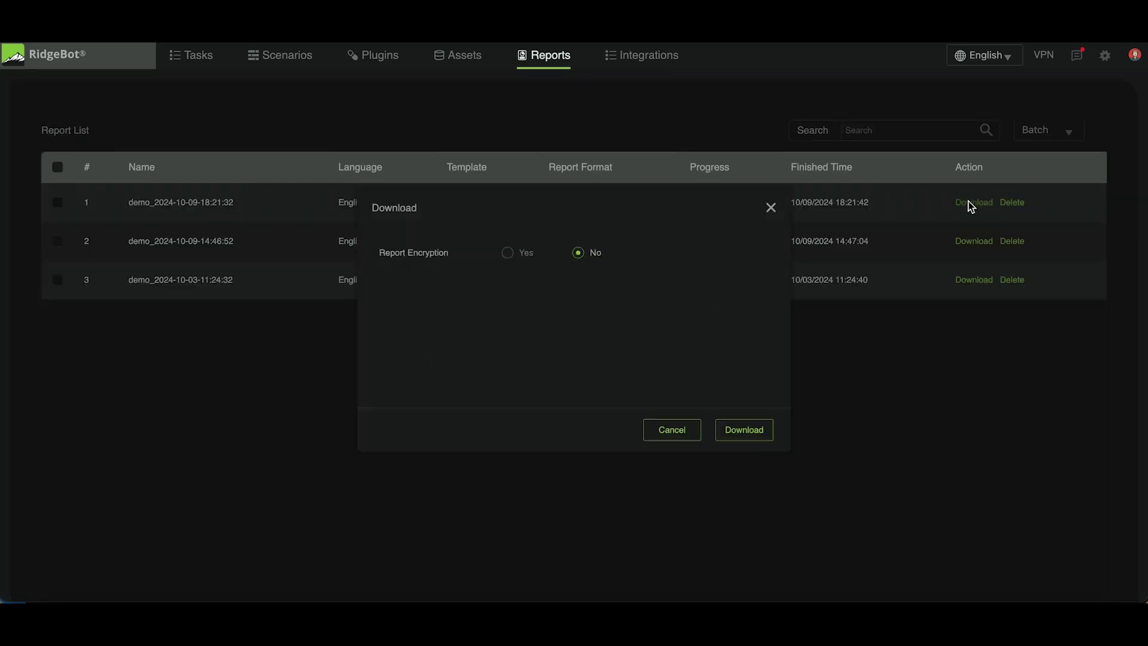
left_click(755, 428)
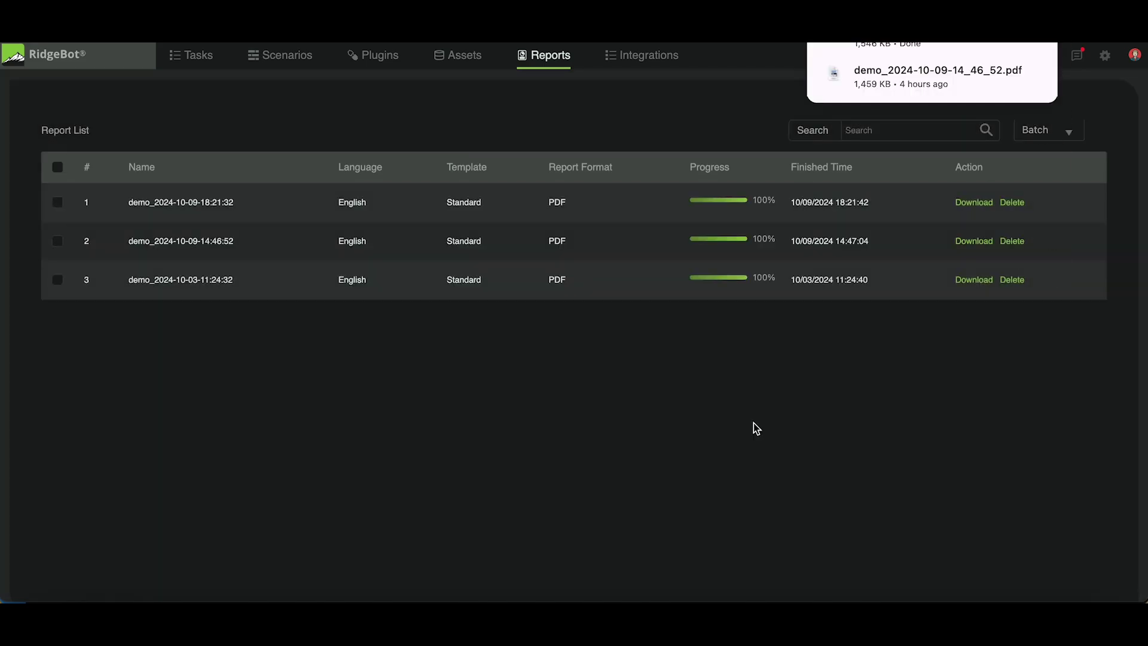